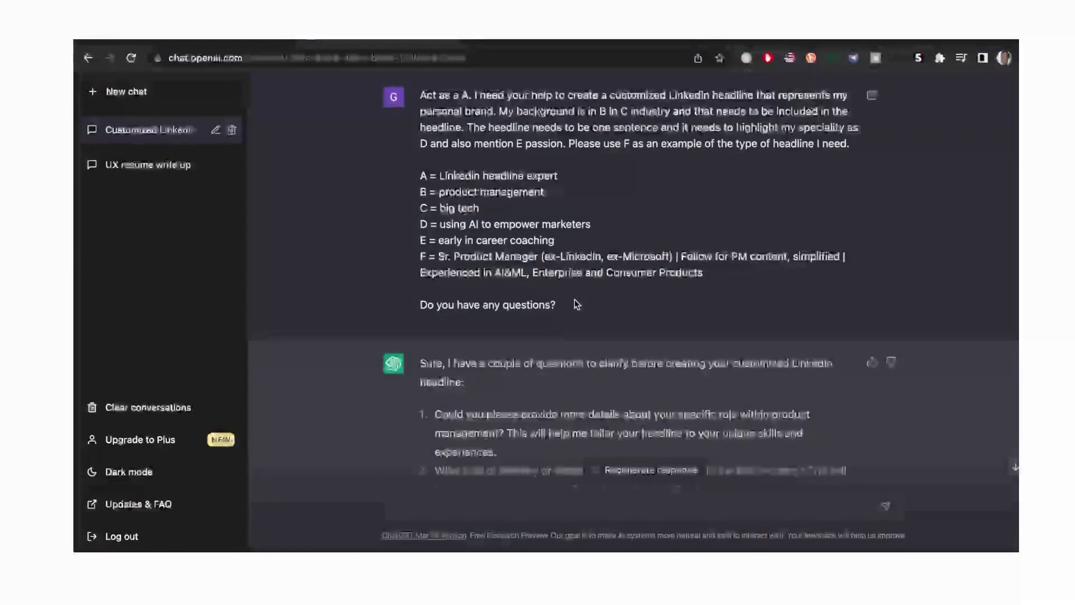
# Select the headline prompt, then scroll down to ChatGPT's suggested LinkedIn headline.
pyautogui.tripleClick(566, 305)
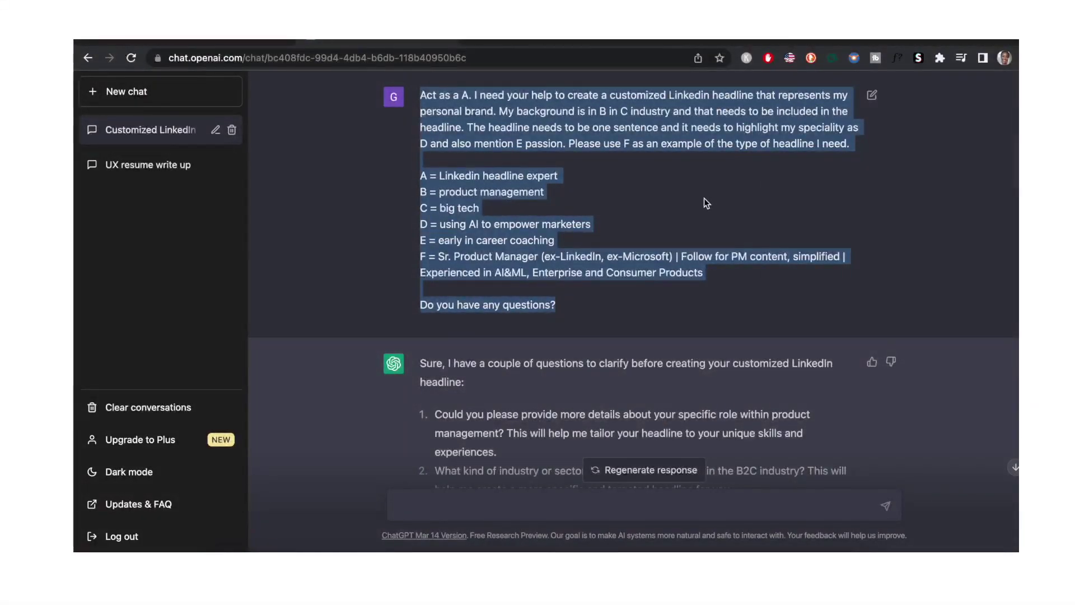
pyautogui.click(896, 166)
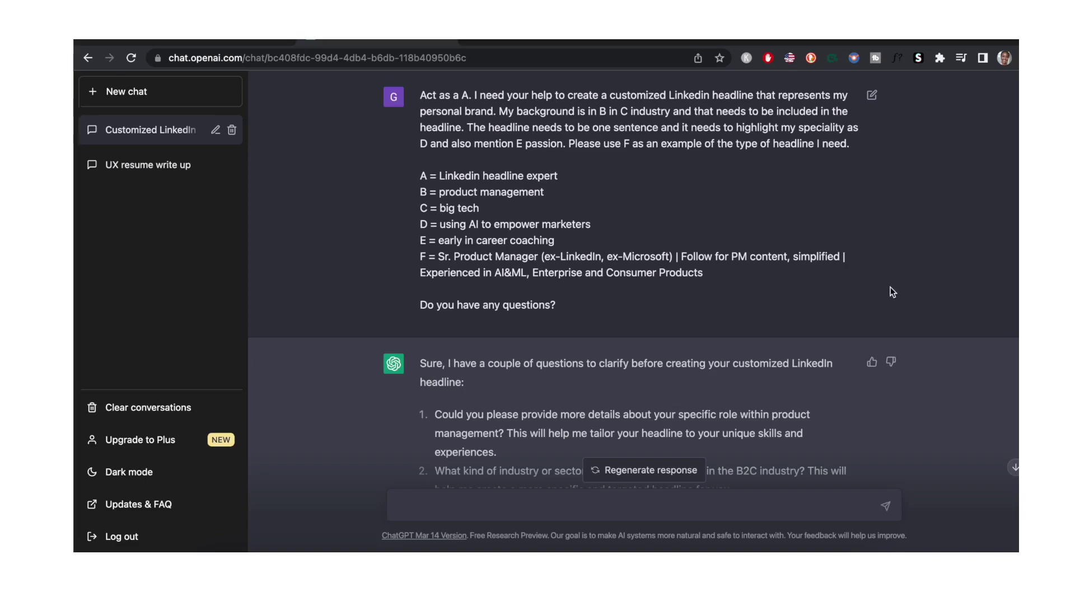
pyautogui.scroll(-3, 890, 288)
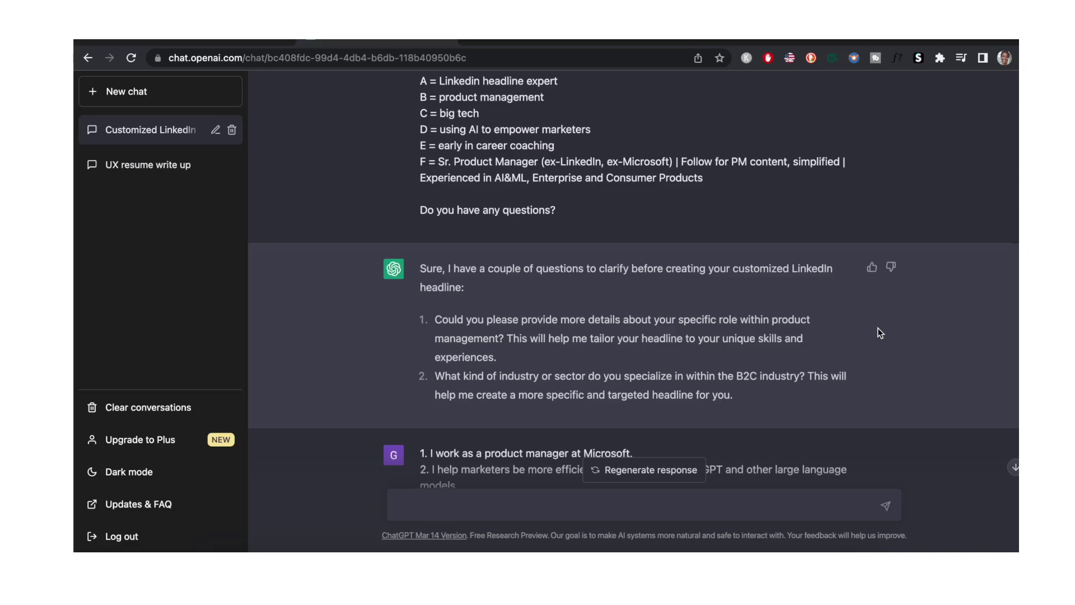
pyautogui.scroll(-1, 879, 332)
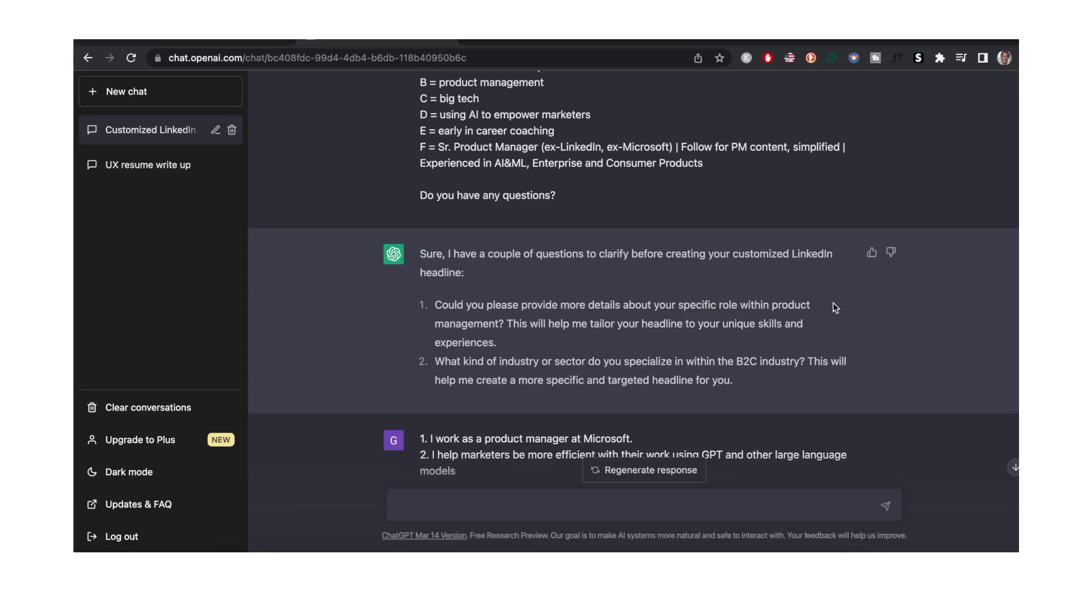
pyautogui.scroll(-3, 896, 308)
pyautogui.scroll(-3, 757, 387)
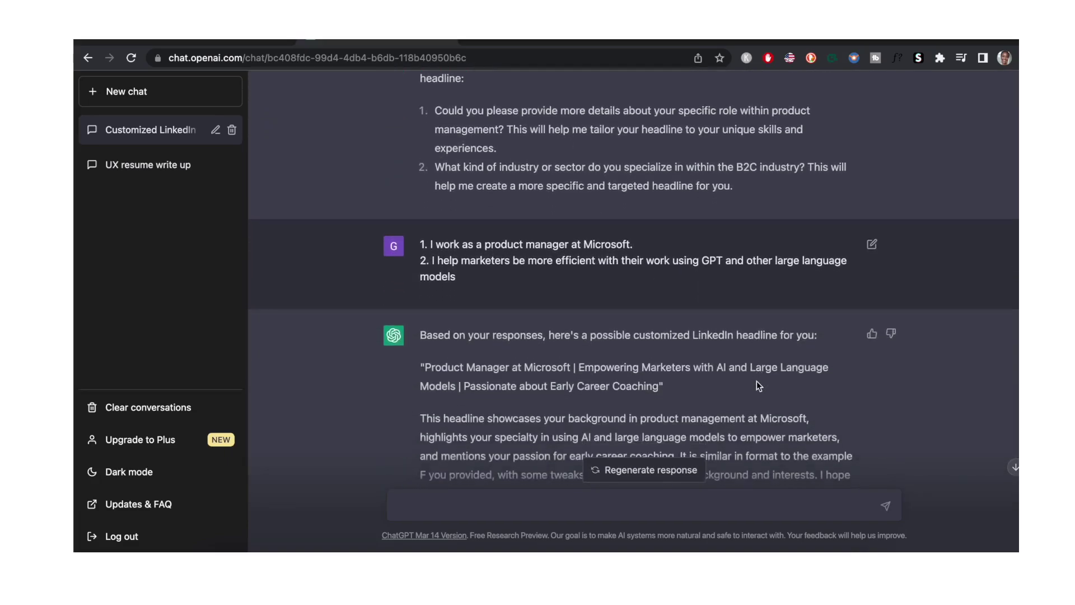
# Send 'can you generate 3 more variation please?' and scroll to the new variations.
pyautogui.write('can you generate 3 more variation please?')
pyautogui.press('Return')
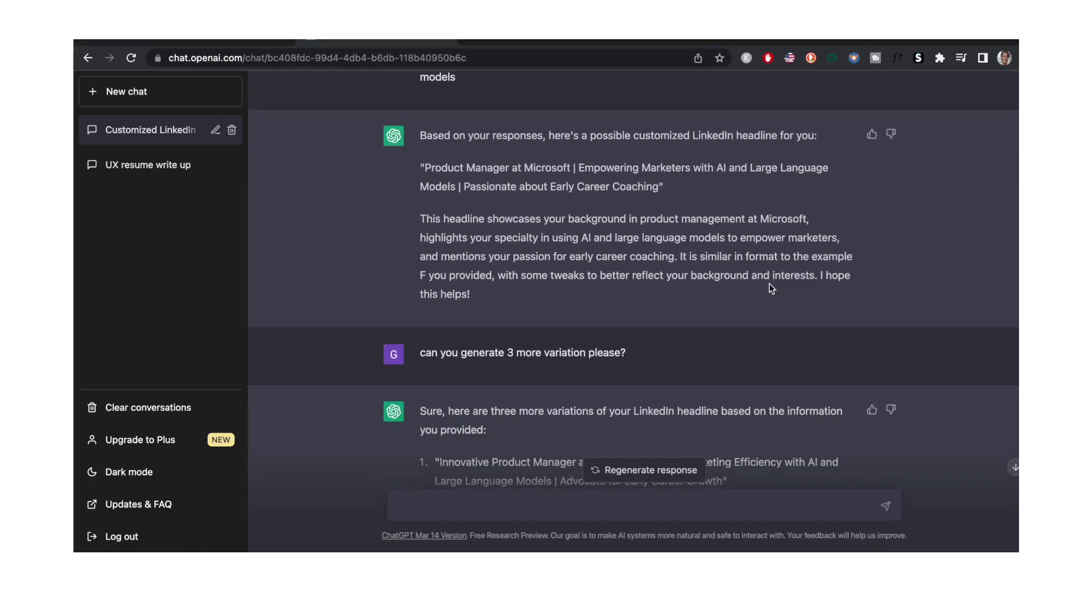
pyautogui.scroll(-3, 767, 342)
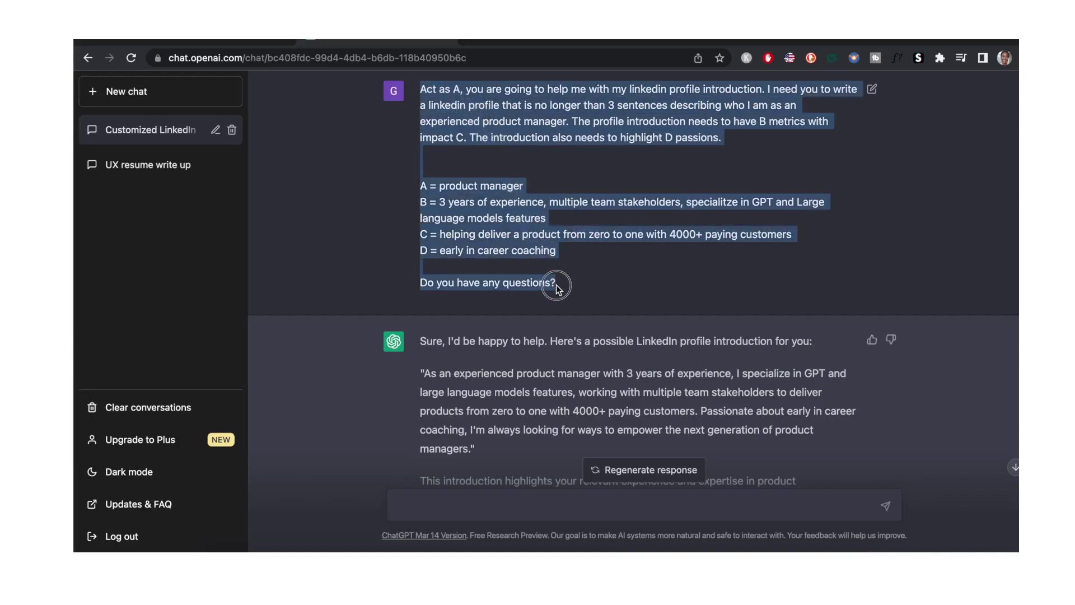
pyautogui.click(566, 163)
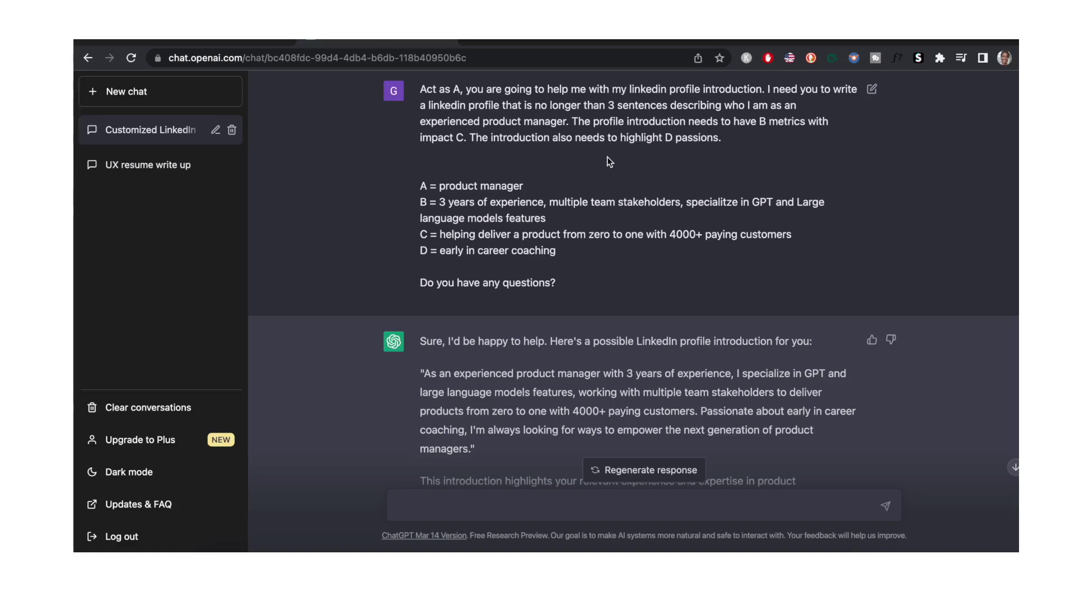
pyautogui.moveTo(484, 122); pyautogui.dragTo(566, 125)
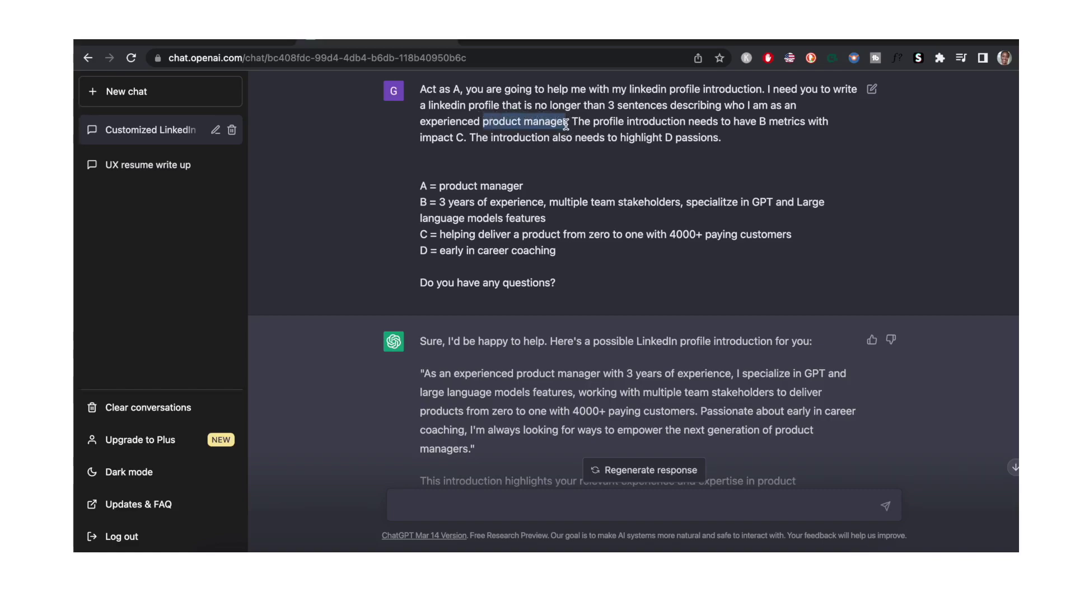
pyautogui.click(575, 172)
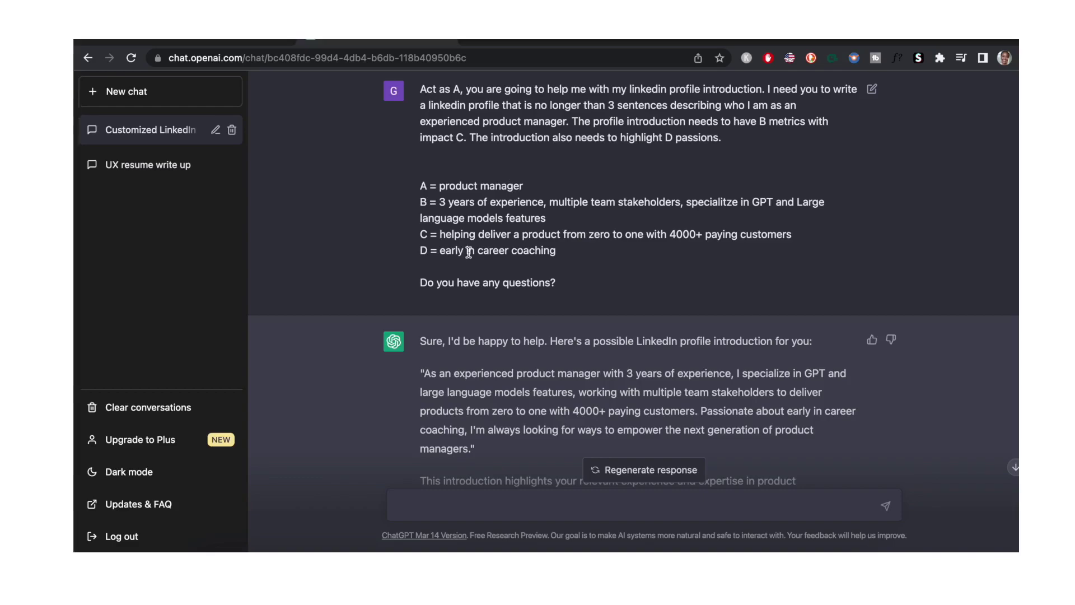
# Scroll the chat down to the answer with three alternative profile introductions.
pyautogui.scroll(-3, 508, 288)
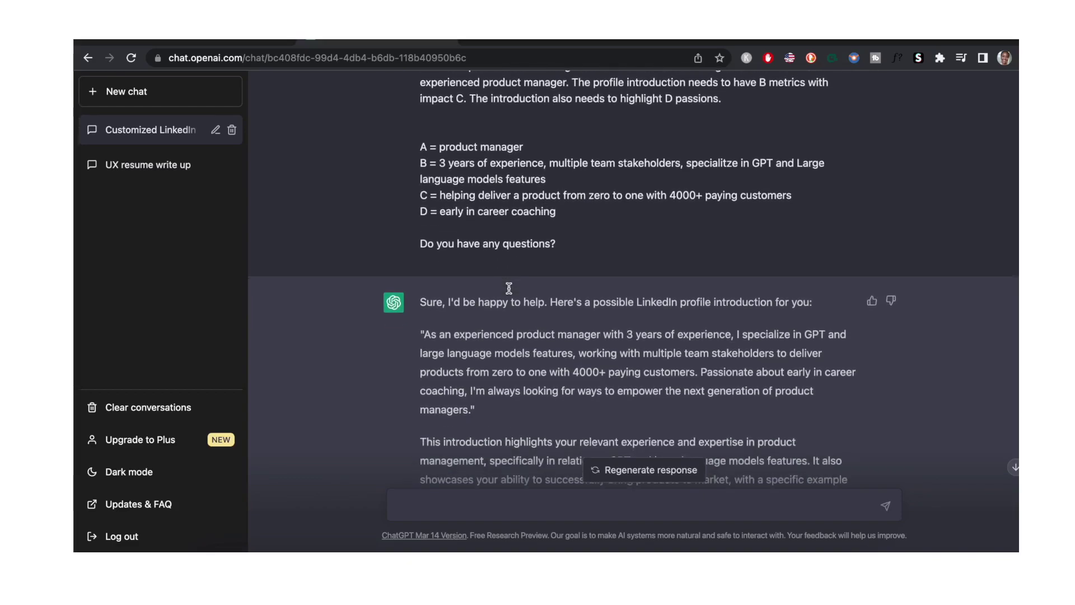
pyautogui.scroll(-1, 508, 288)
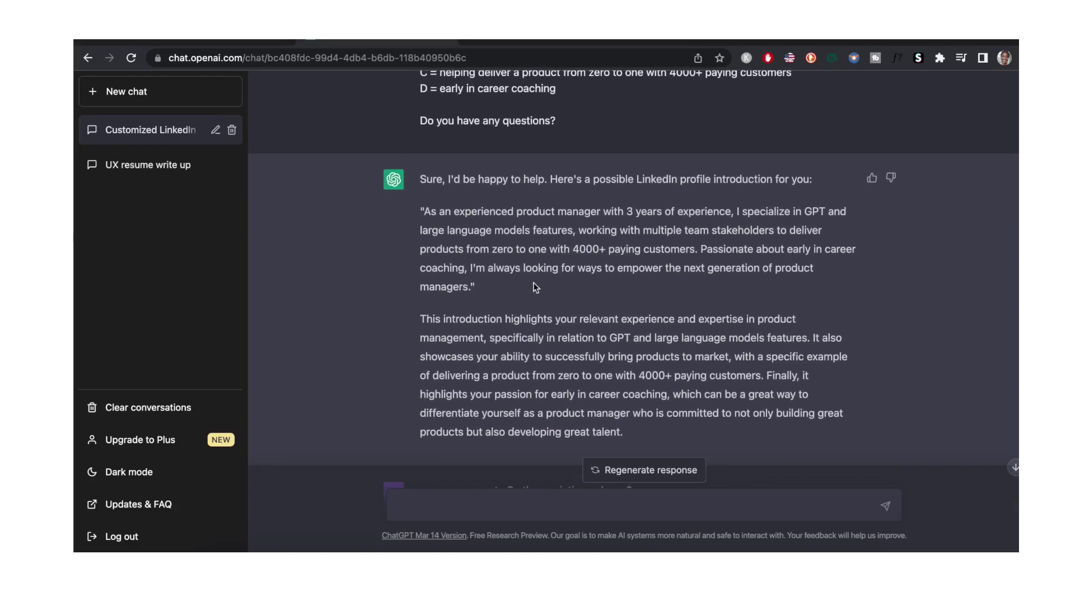
pyautogui.scroll(-3, 547, 230)
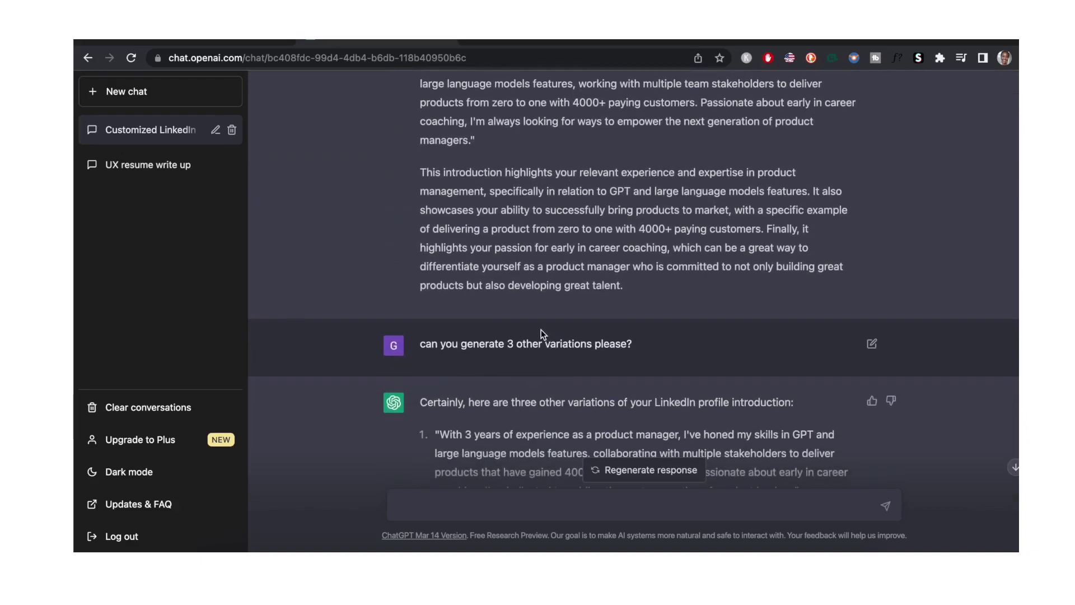
pyautogui.scroll(-4, 541, 329)
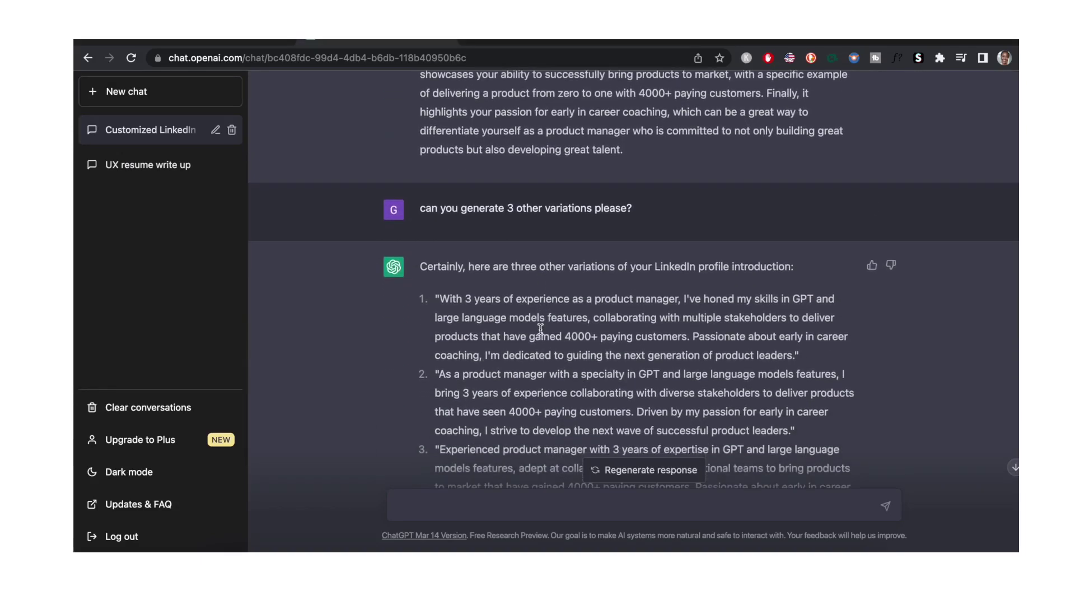
pyautogui.scroll(-1, 541, 330)
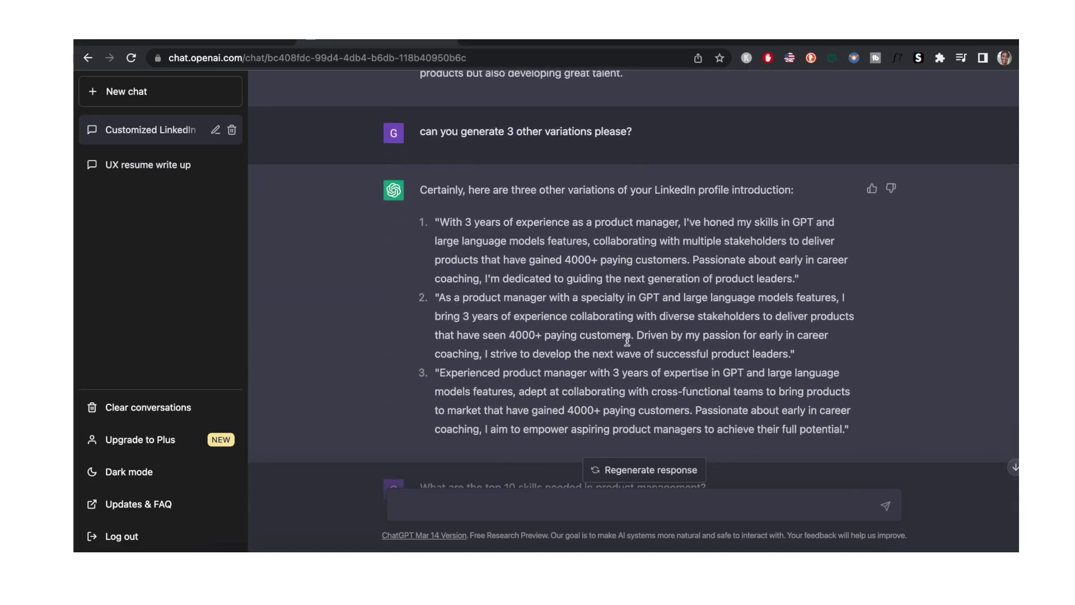
pyautogui.scroll(1, 596, 241)
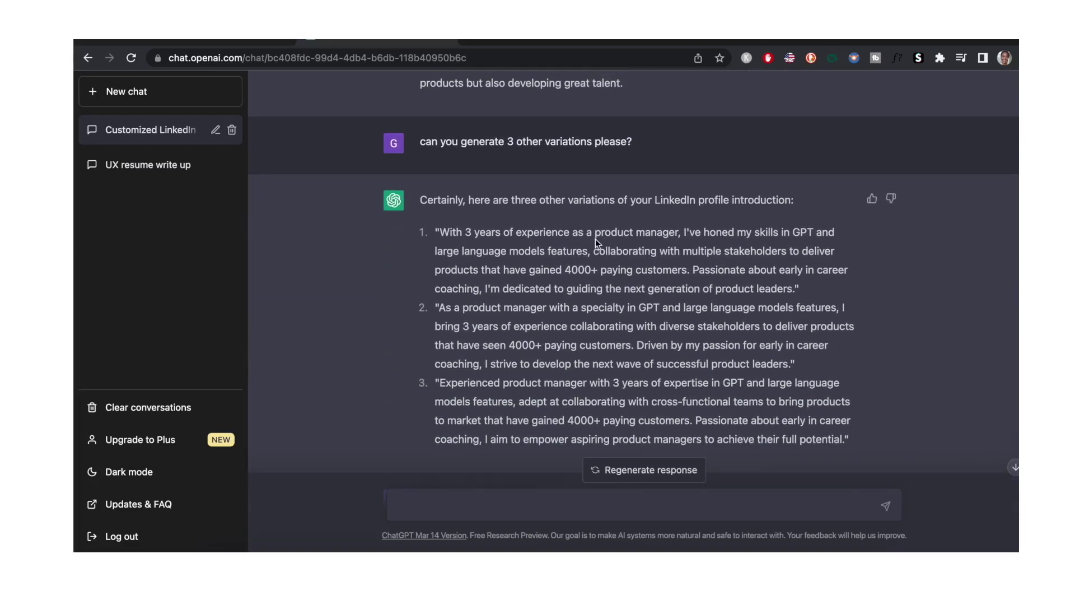
# In LinkedIn's Edit about text, select the Key Skills heading and its paragraph.
pyautogui.hotkey('ctrl', 'Tab')
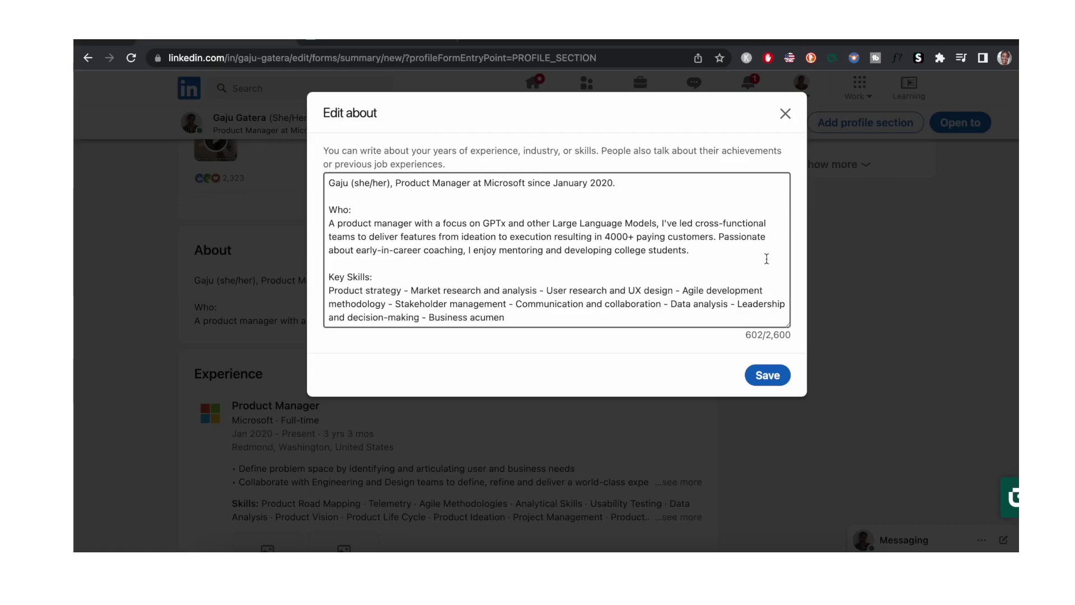
pyautogui.click(722, 259)
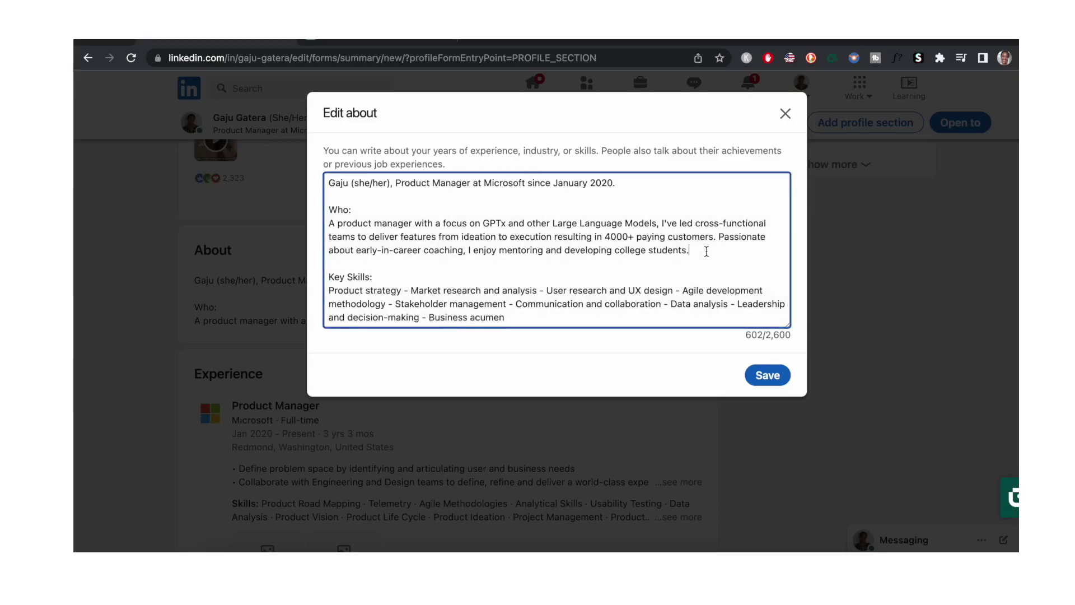
pyautogui.moveTo(373, 277); pyautogui.dragTo(323, 280)
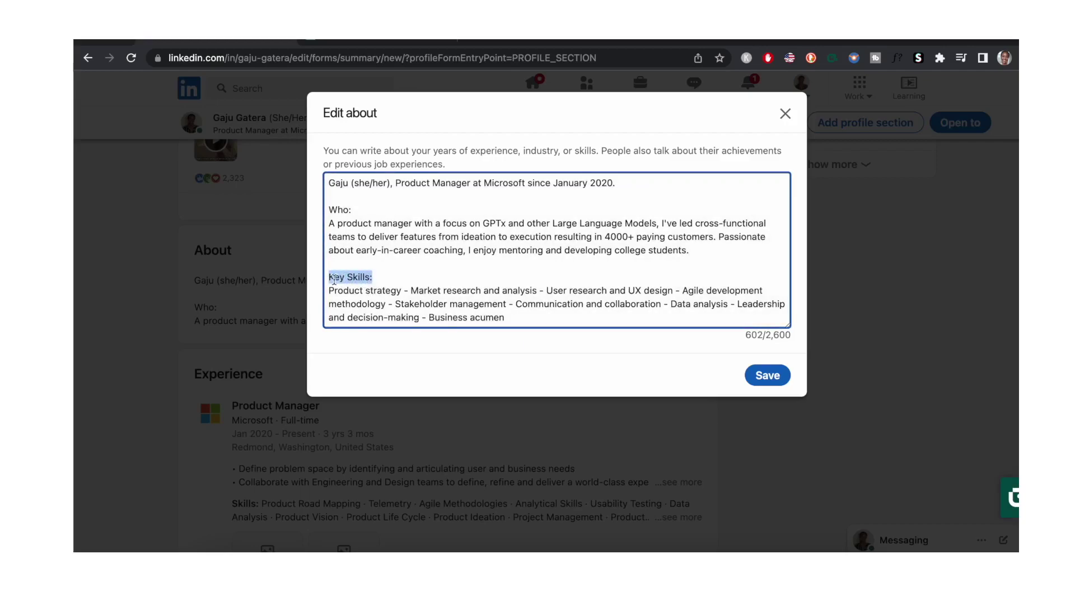
pyautogui.click(373, 278)
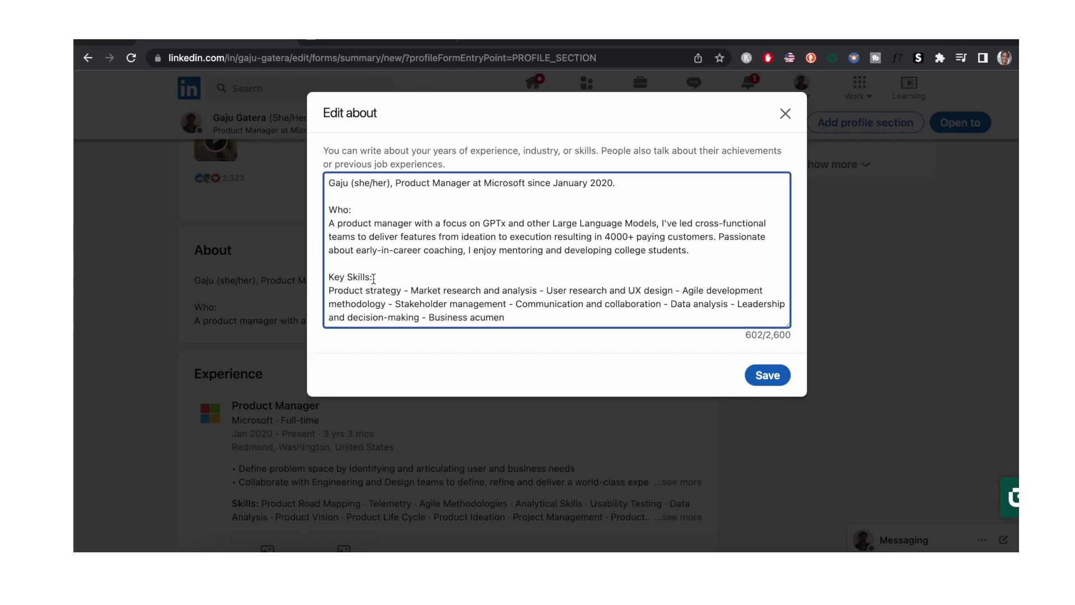
pyautogui.moveTo(506, 318); pyautogui.dragTo(321, 292)
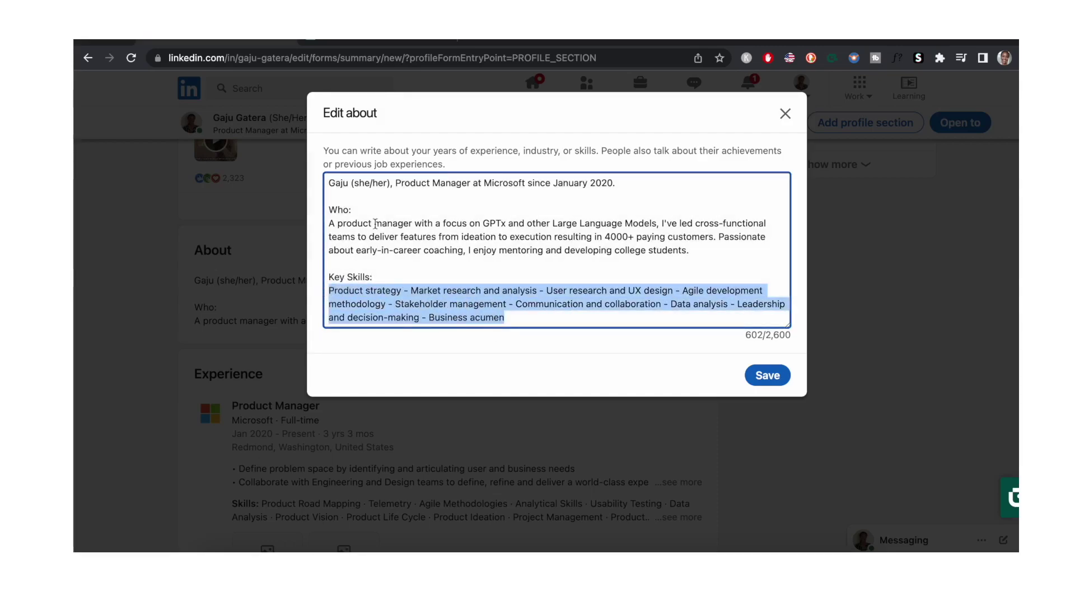
# Return to ChatGPT and scroll to the top-10 product management skills answer.
pyautogui.click(396, 42)
pyautogui.scroll(-1, 664, 315)
pyautogui.scroll(-5, 664, 315)
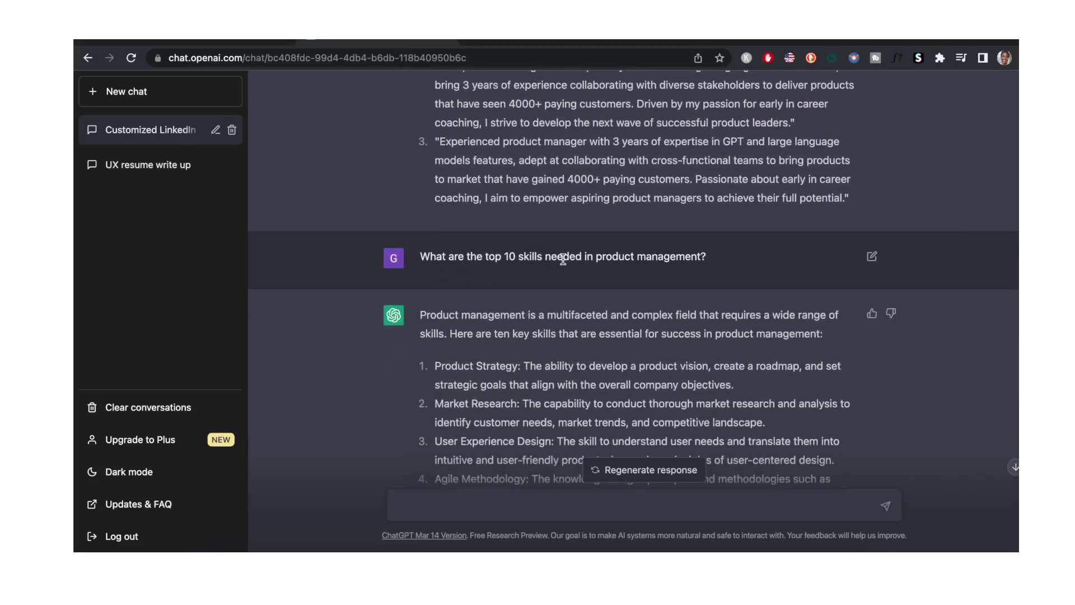
# Highlight the Technical Expertise skill, then place the caret after 'Key Skills:' in LinkedIn.
pyautogui.scroll(-1, 605, 258)
pyautogui.scroll(-5, 606, 339)
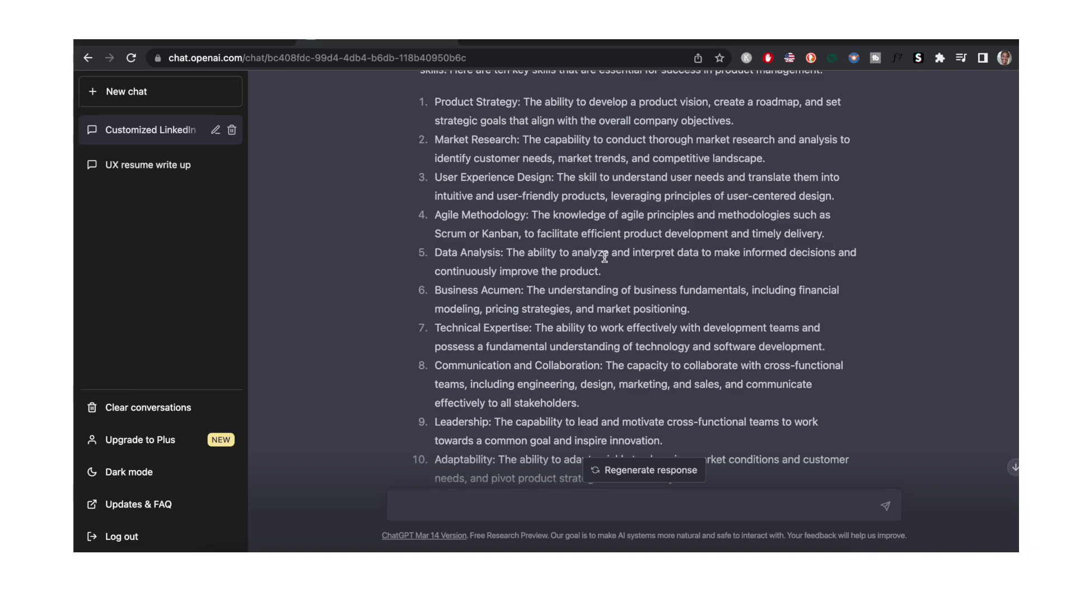
pyautogui.moveTo(433, 328); pyautogui.dragTo(832, 350)
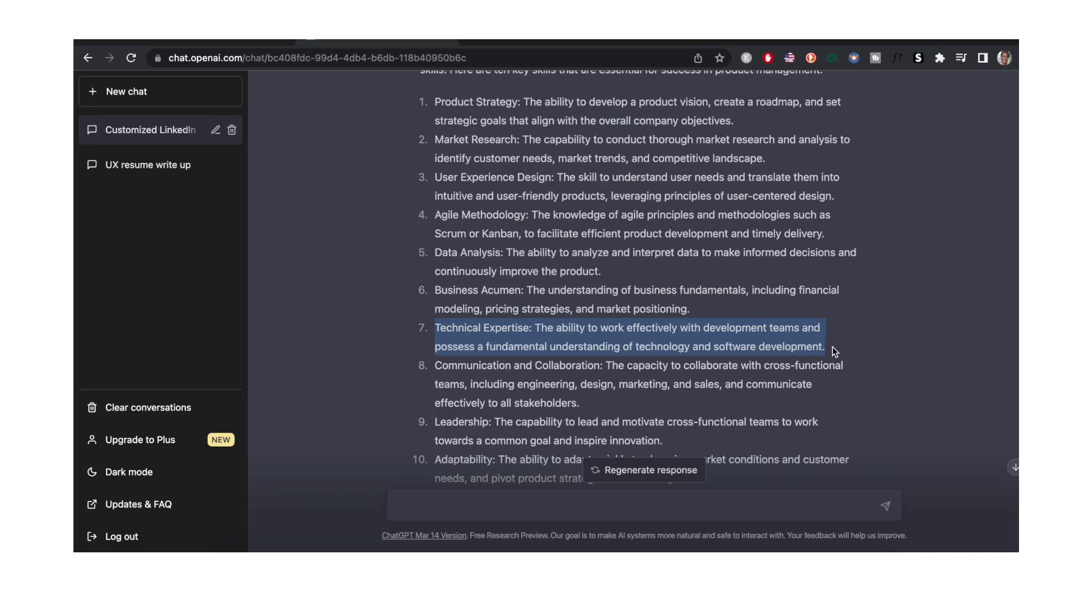
pyautogui.click(222, 42)
pyautogui.click(456, 273)
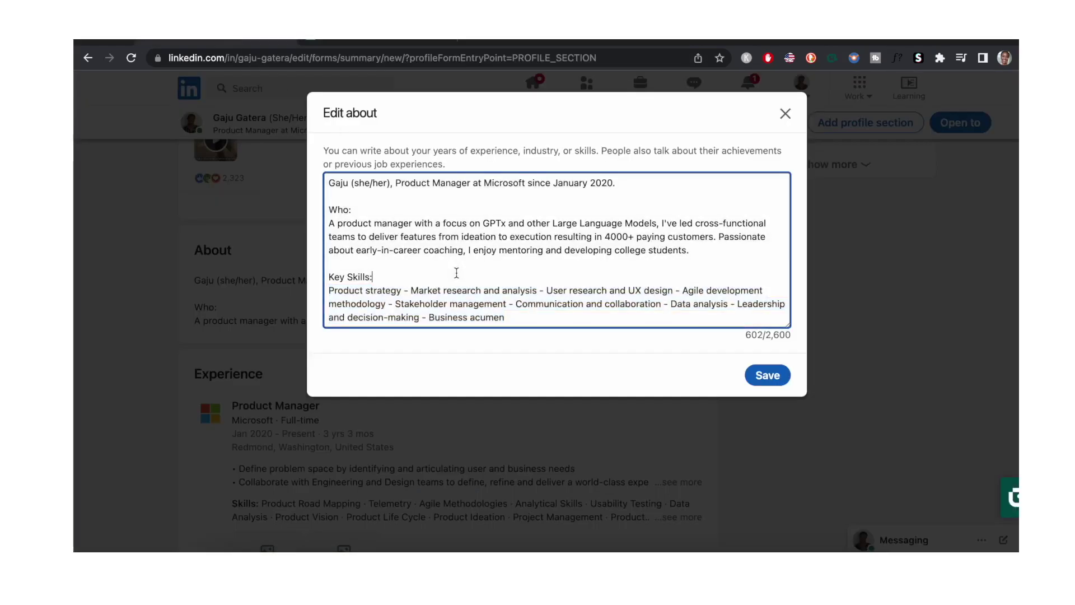